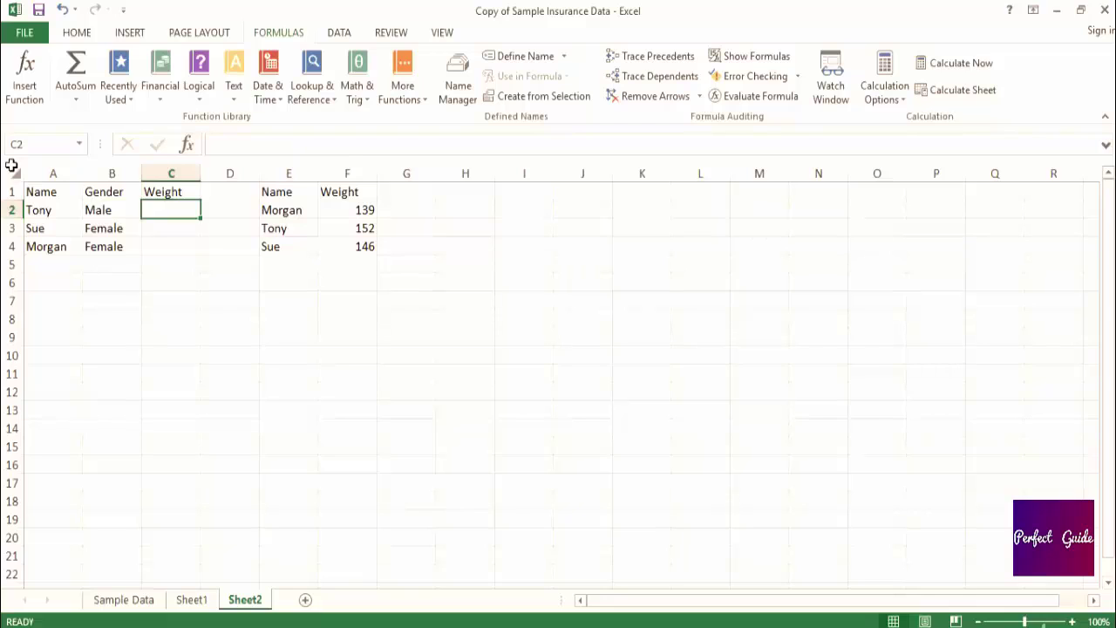
- Start C2's formula with =if(B2="Female", testing whether the gender in B2 is Female
type("=")
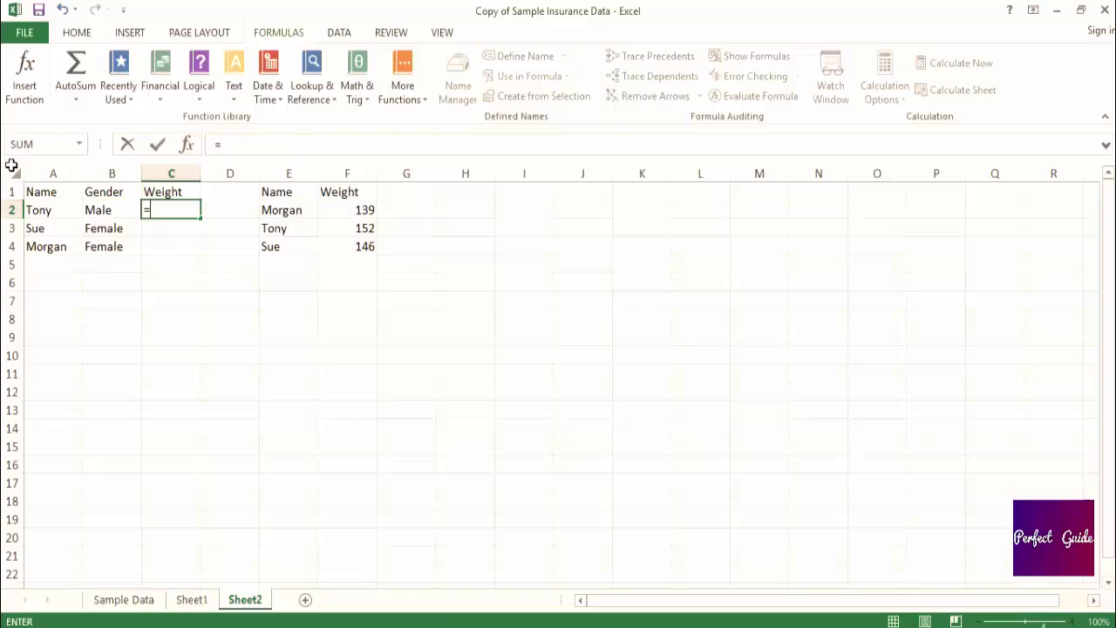
type("if(")
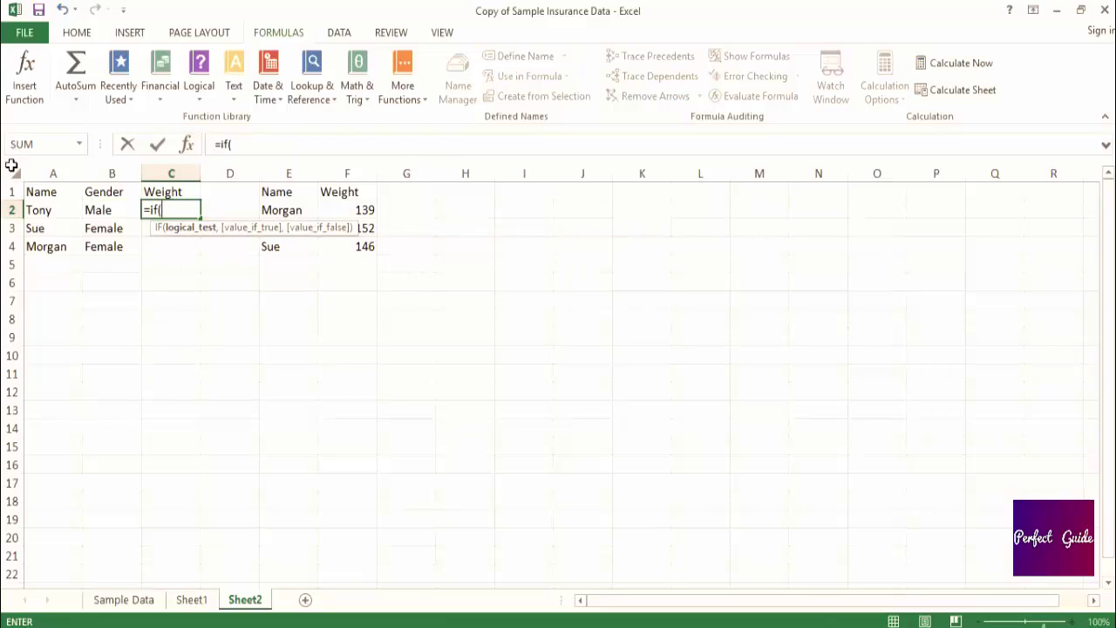
key("Left")
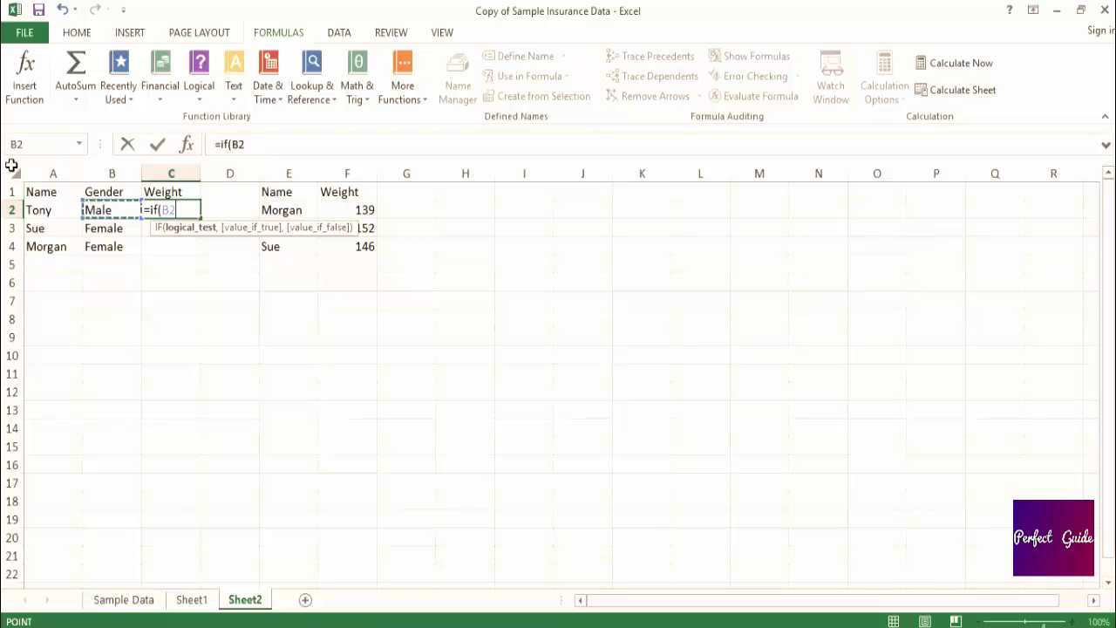
type("=")
type("\"Fe")
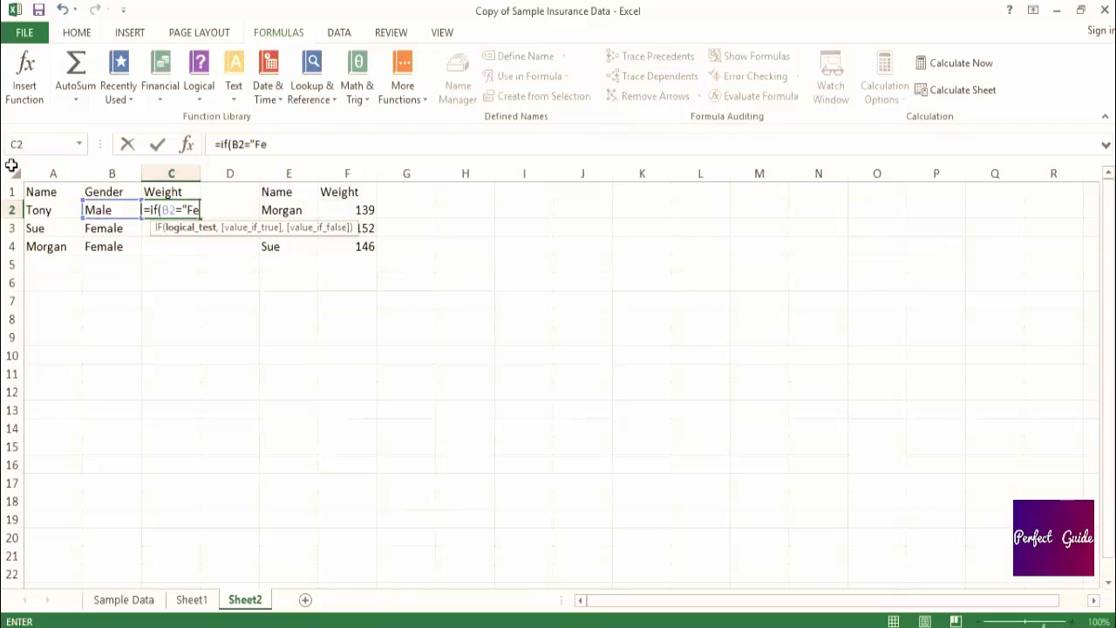
type("male\",")
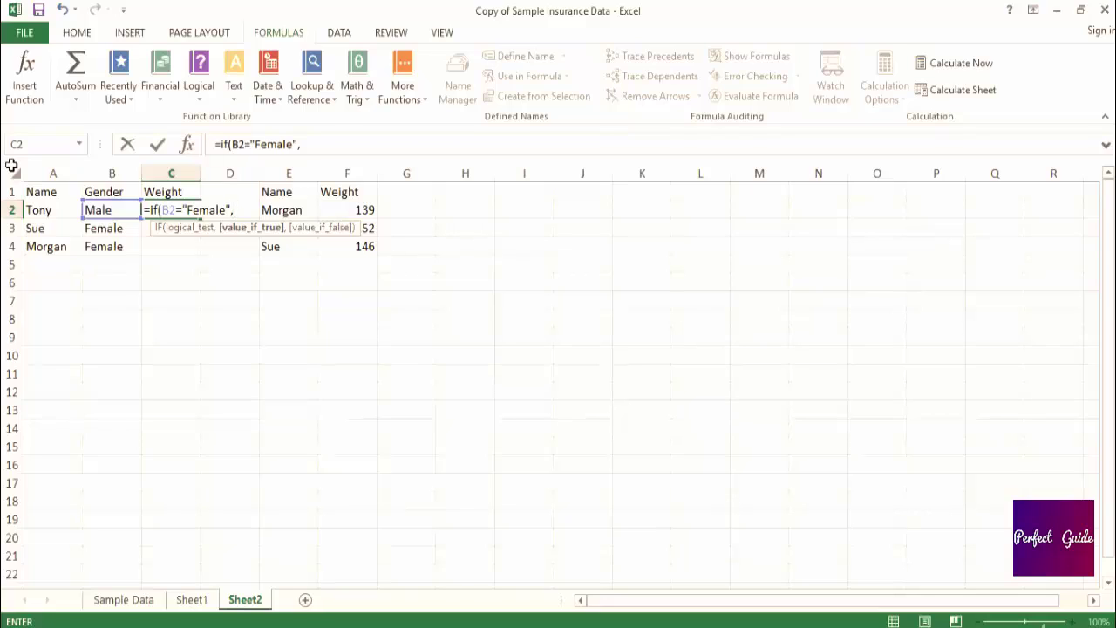
- Add vlookup(A2,E2:F4,2,false) as the IF's true result to return the weight
type("v")
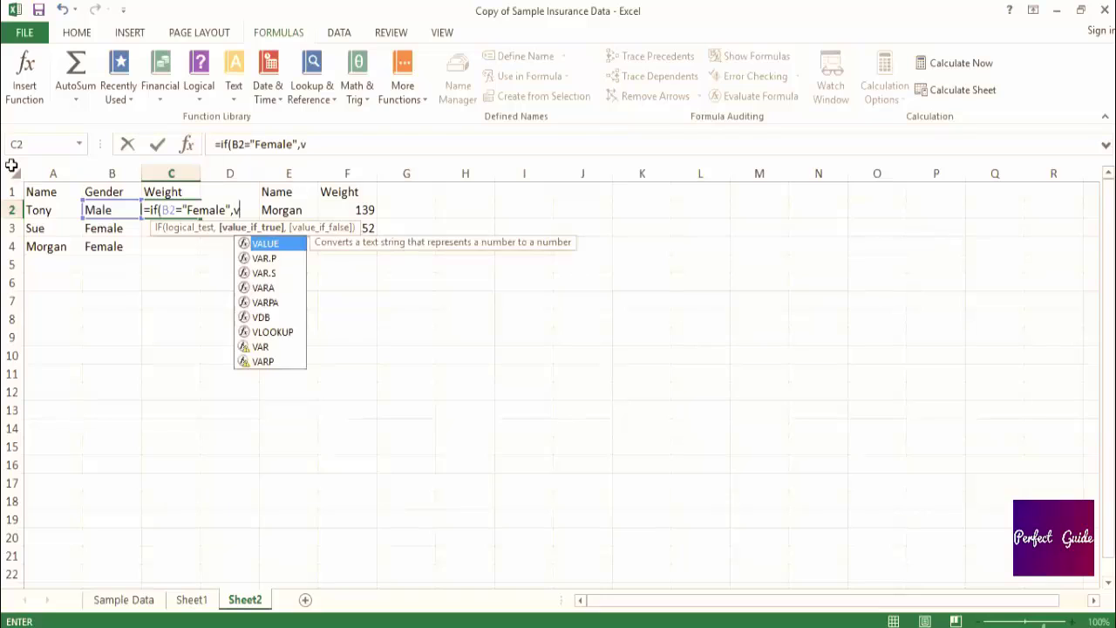
type("lookup")
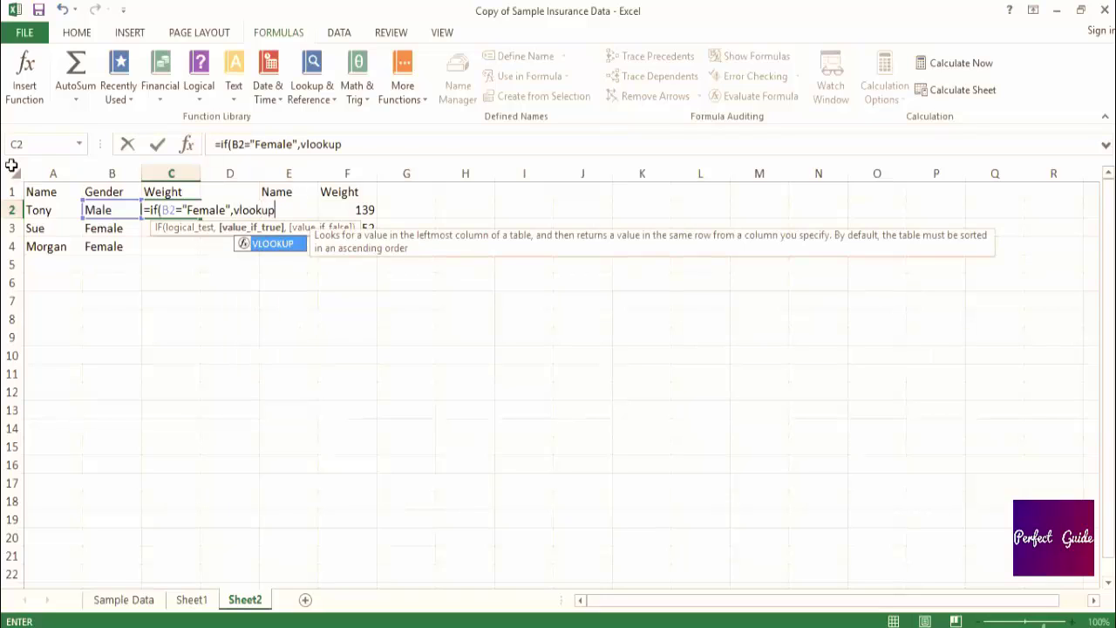
type("(")
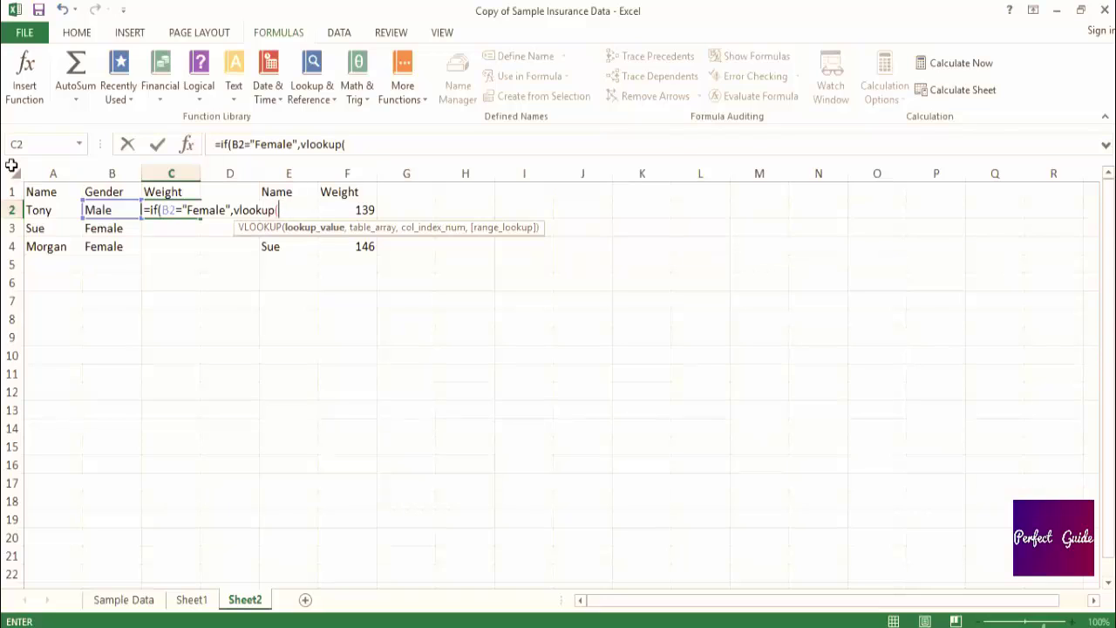
key("Left")
key("Left")
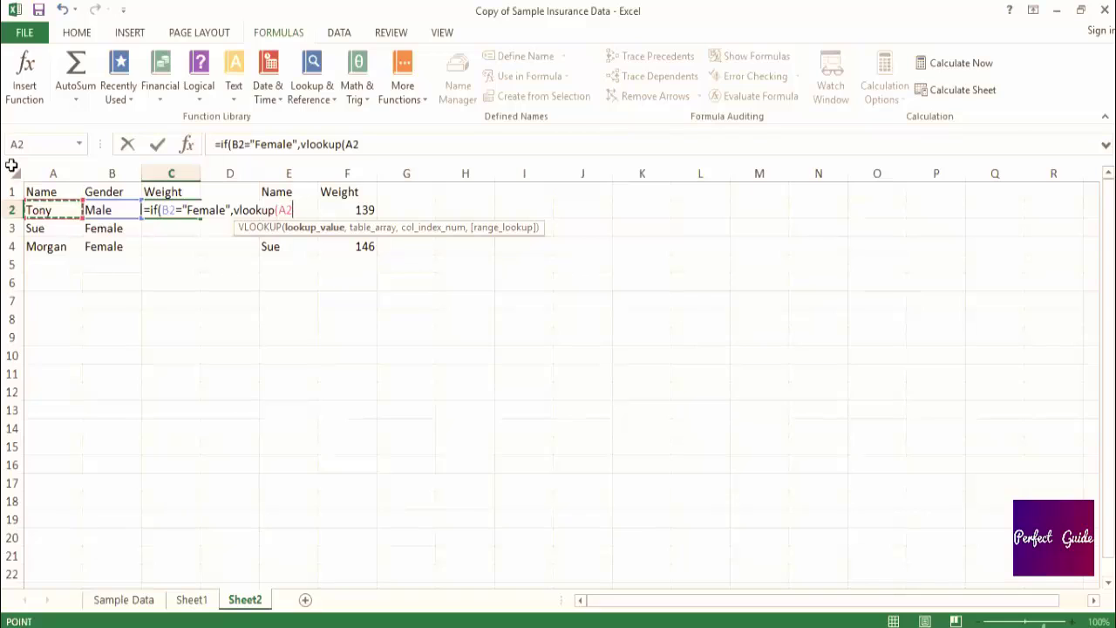
type(",")
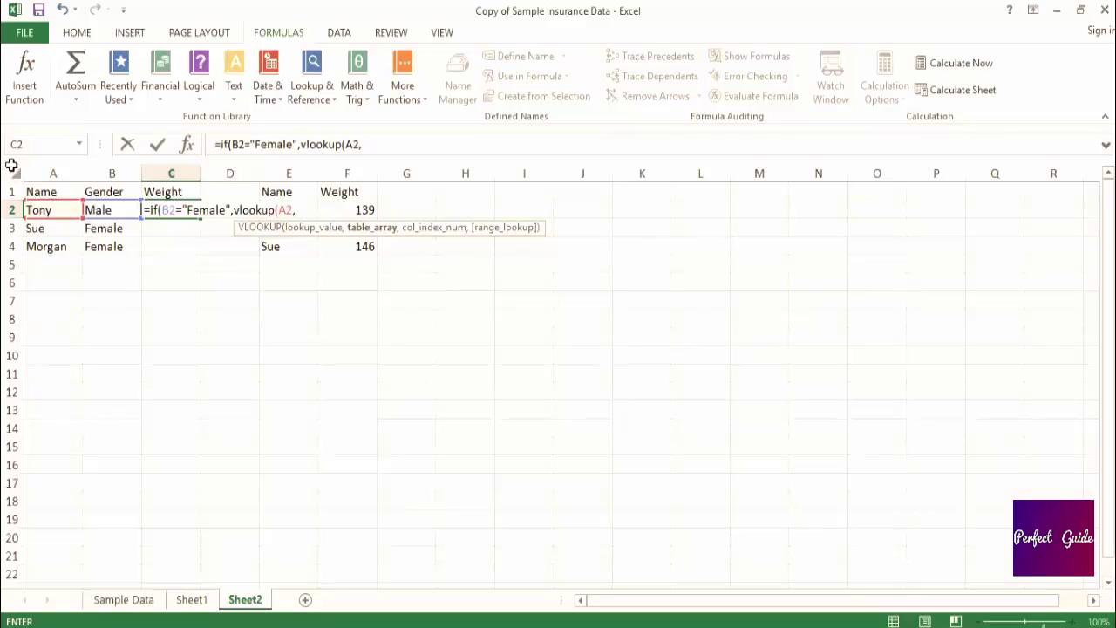
key("Right")
key("Right")
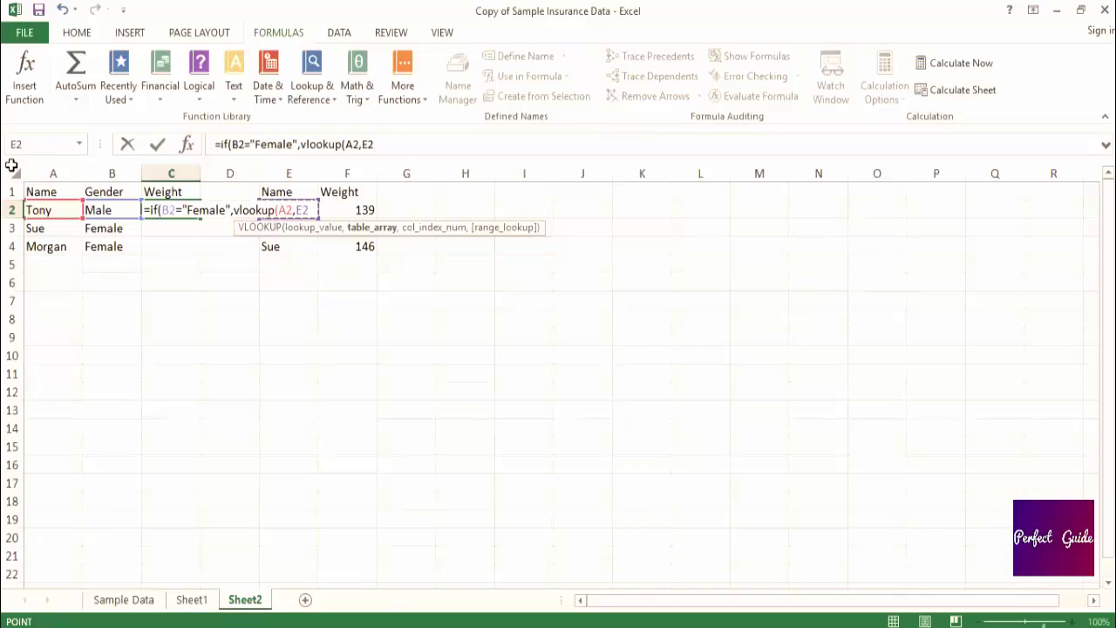
key("shift+Right")
key("shift+Down")
key("shift+Down")
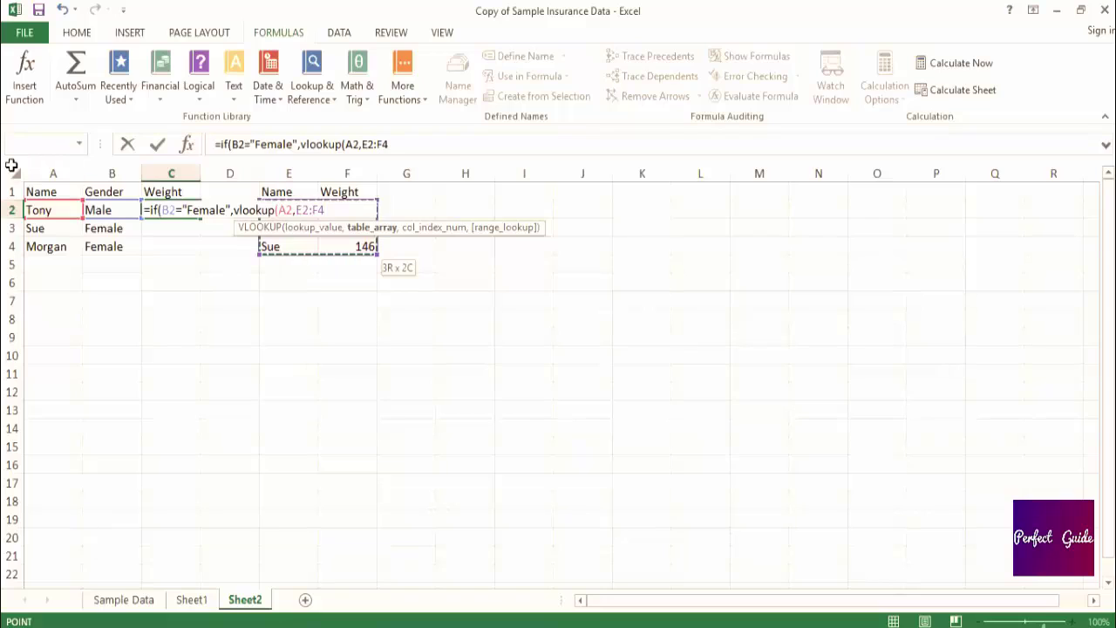
type(",")
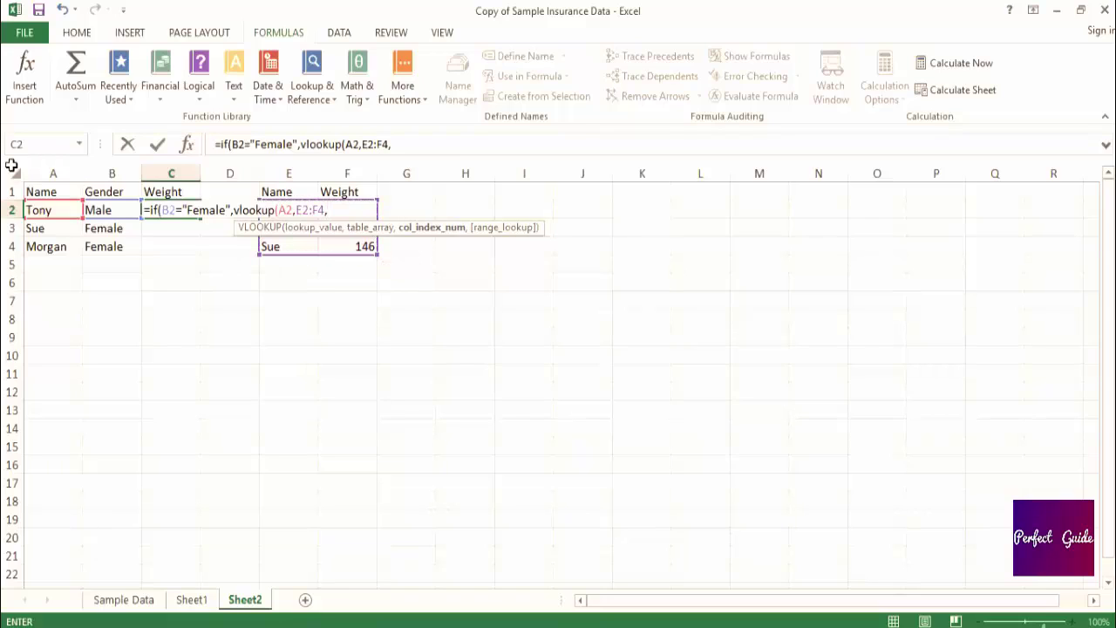
type("2")
type(",f")
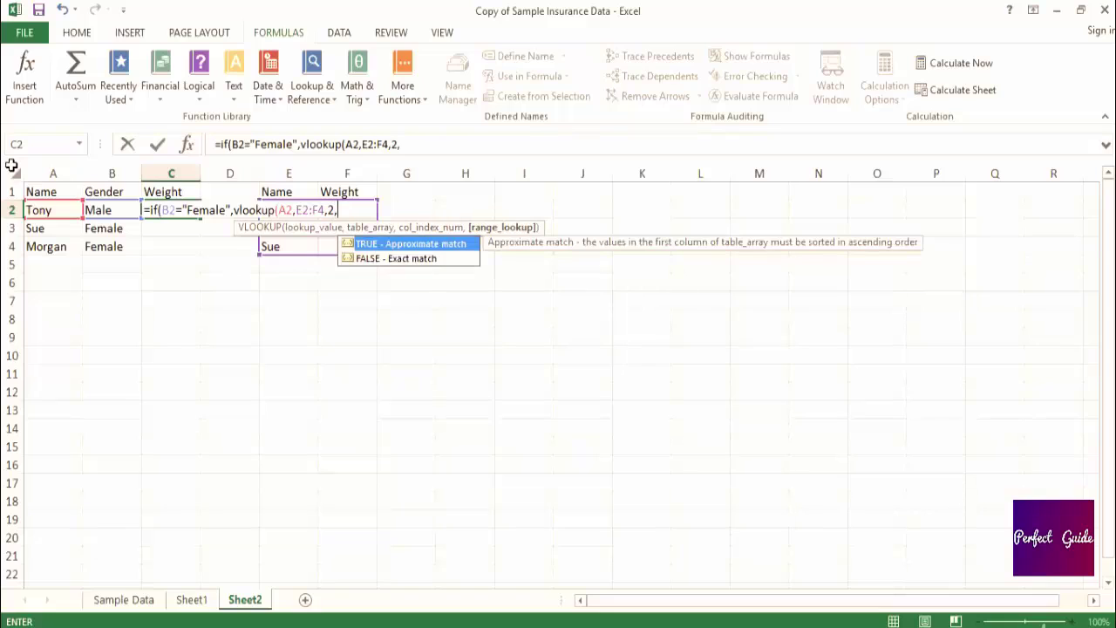
type("alse)")
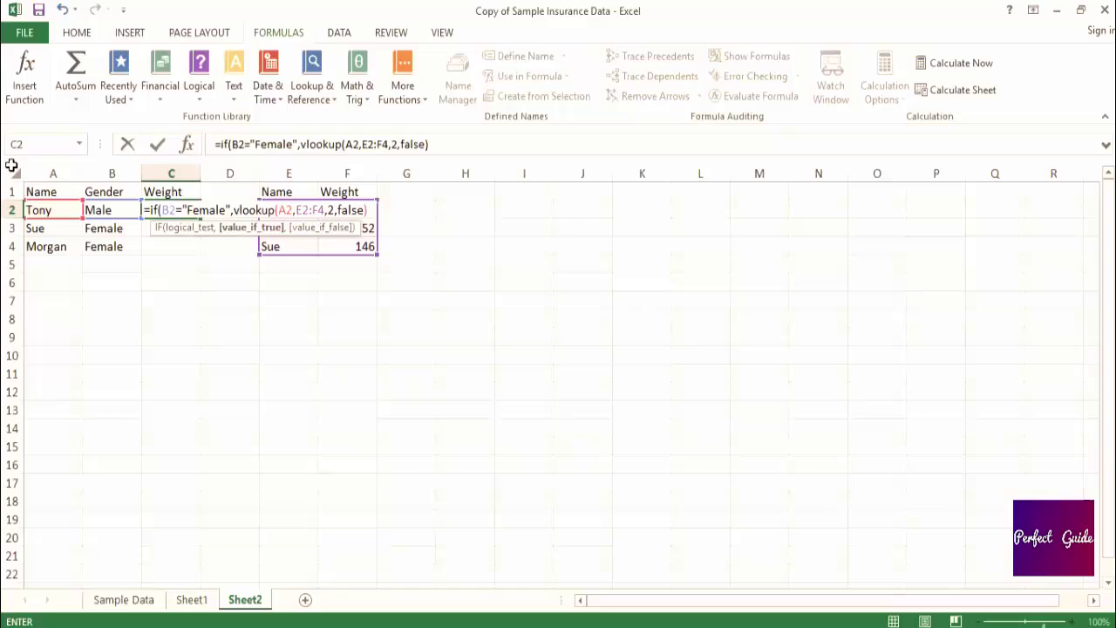
- Make the lookup range absolute as $E$2:$F$4
left_click(281, 210)
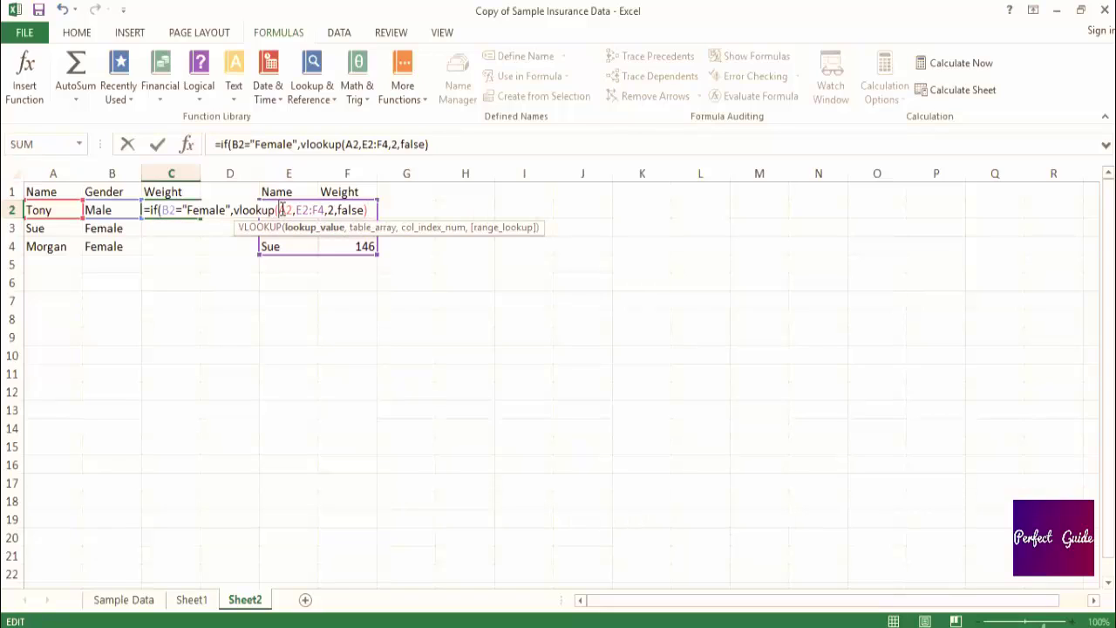
type("$")
key("BackSpace")
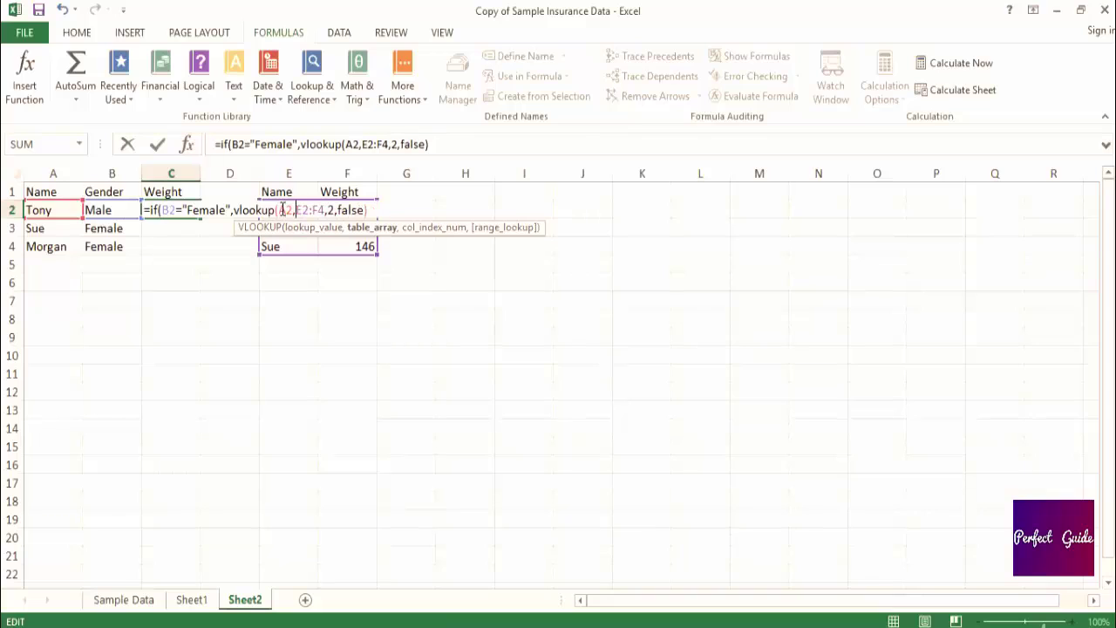
type("$E$")
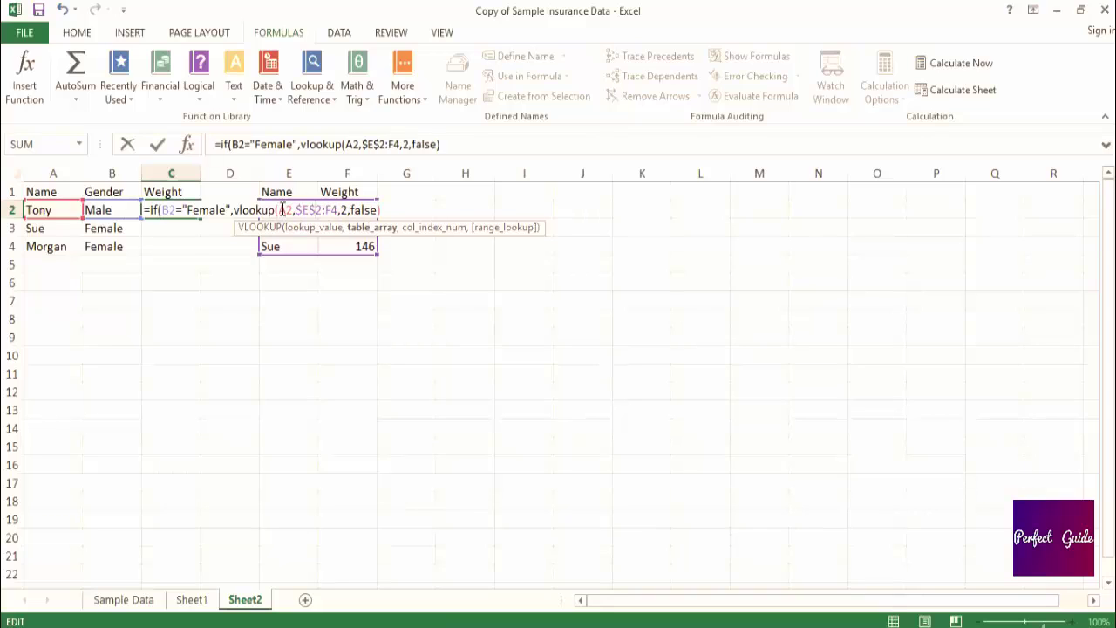
key("Right")
key("Right")
type("$")
key("Right")
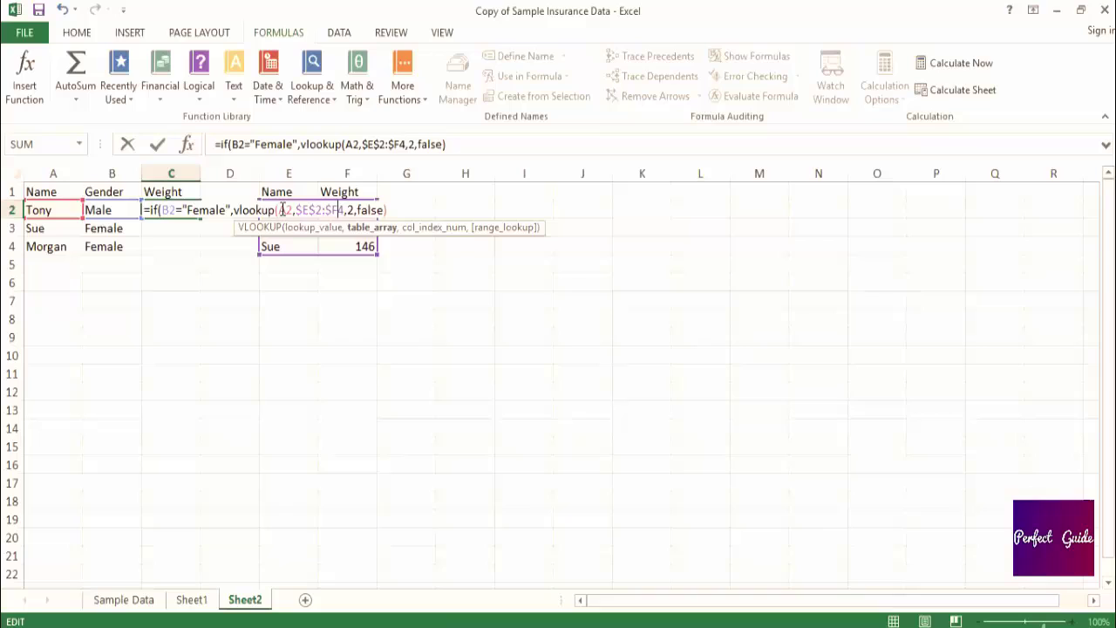
type("$")
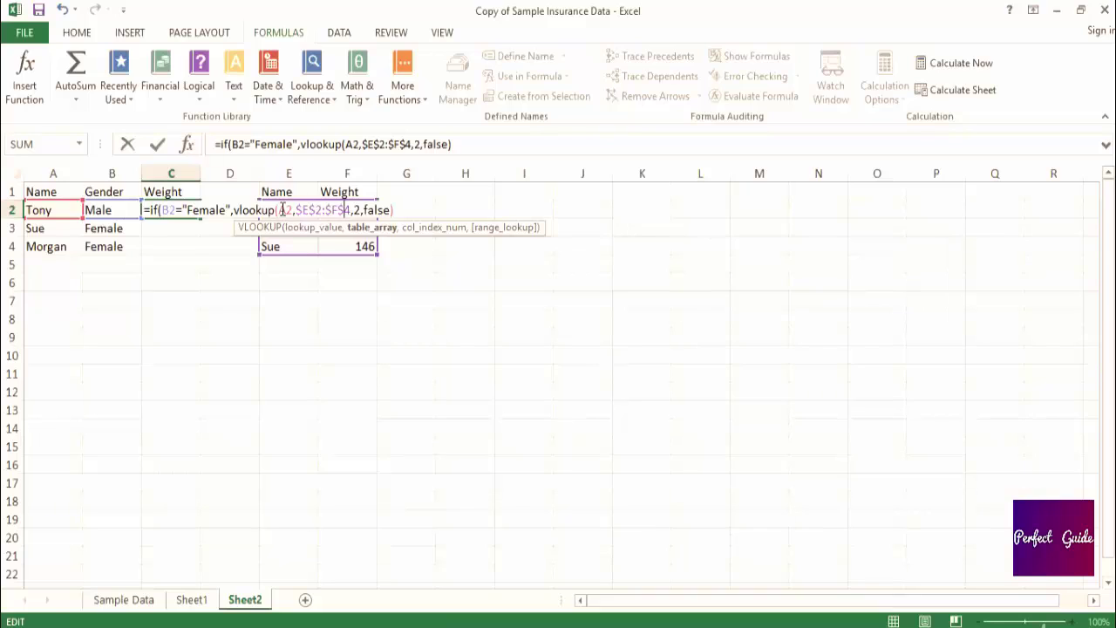
- Add "Not Female" as the IF's false result and close the formula
key("Right")
key("Right")
key("Right")
key("Right")
key("Right")
key("Right")
key("Right")
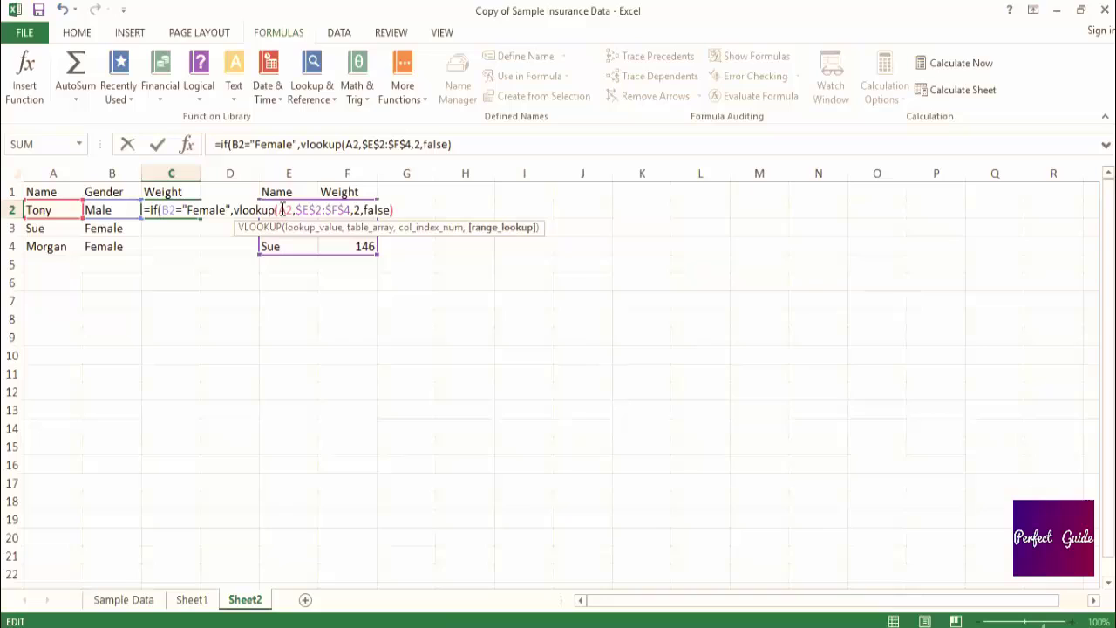
key("Right")
key("Right")
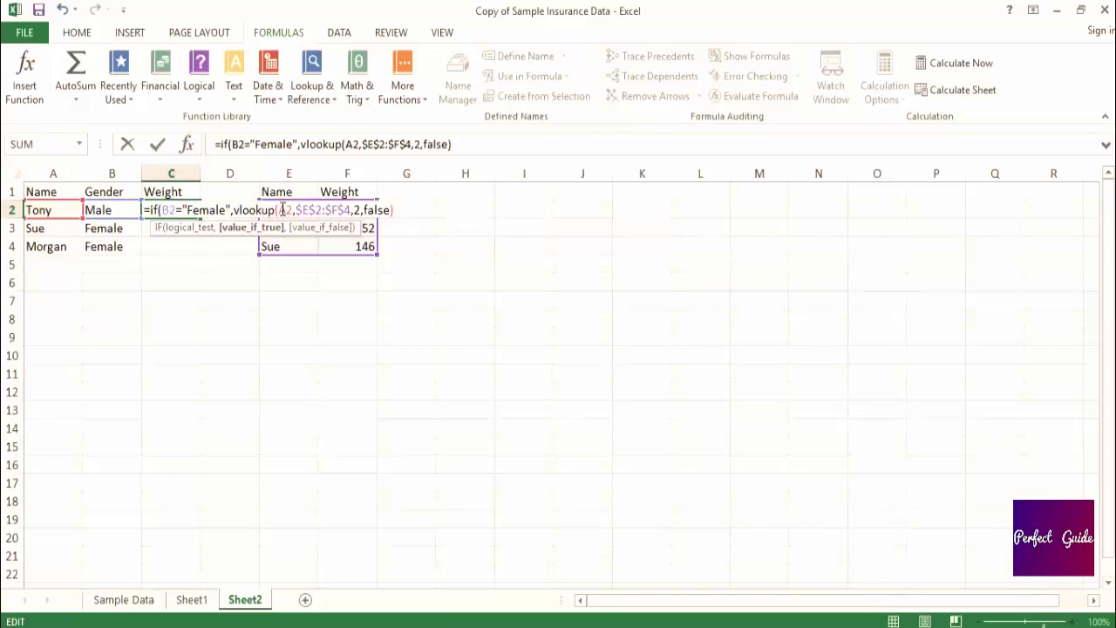
type(",")
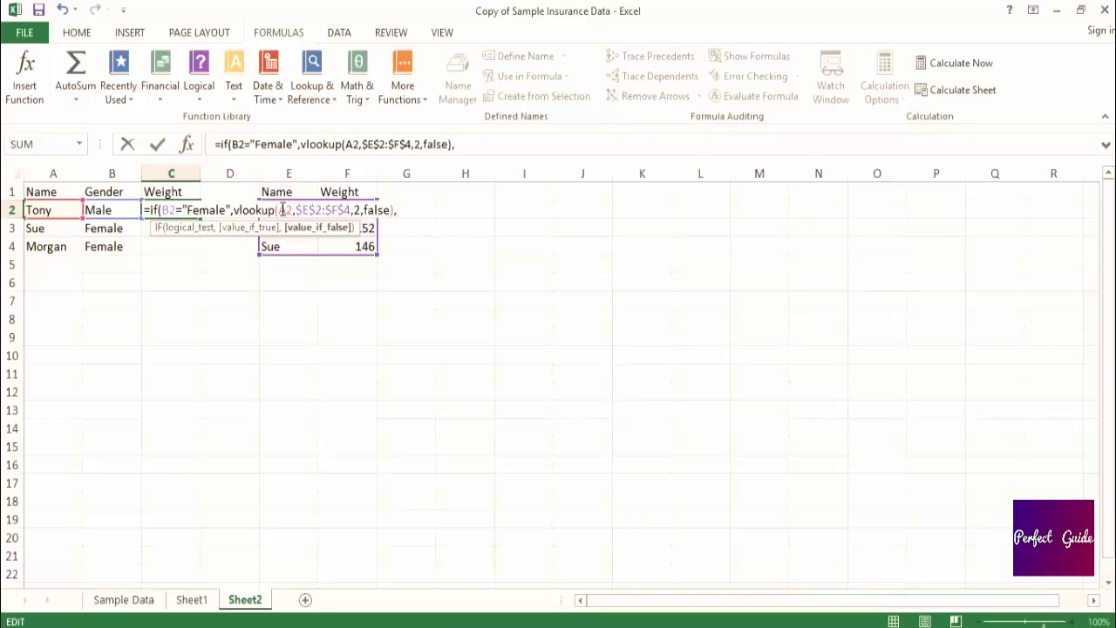
type("\"Not Female\"")
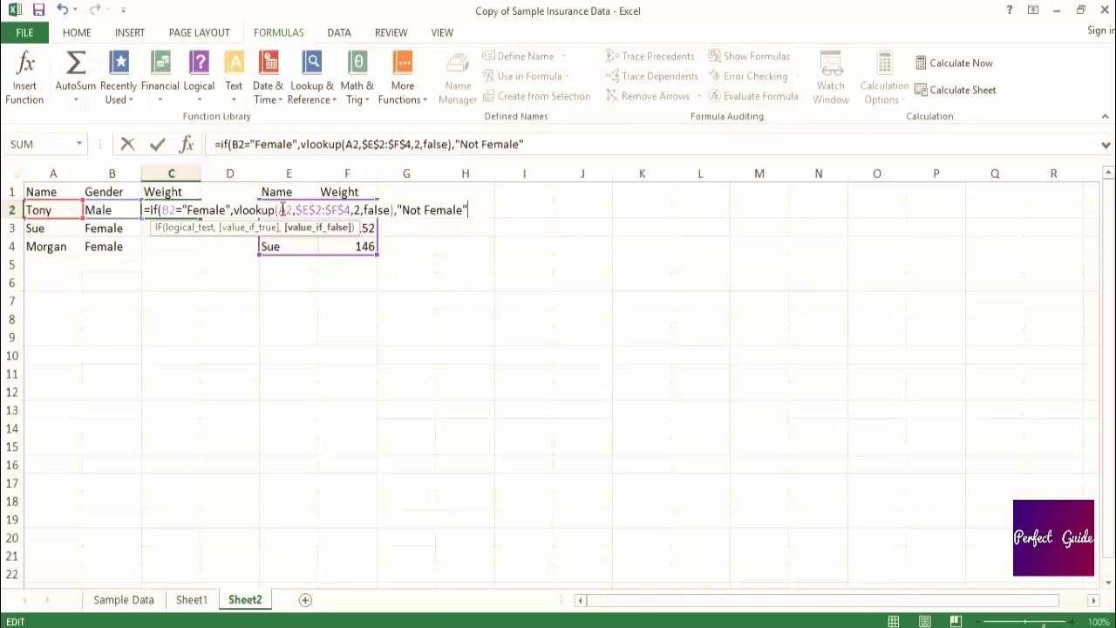
type("\")")
- Commit the C2 formula and fill it down to C4, giving Not Female, 146 and 139
key("ctrl+Return")
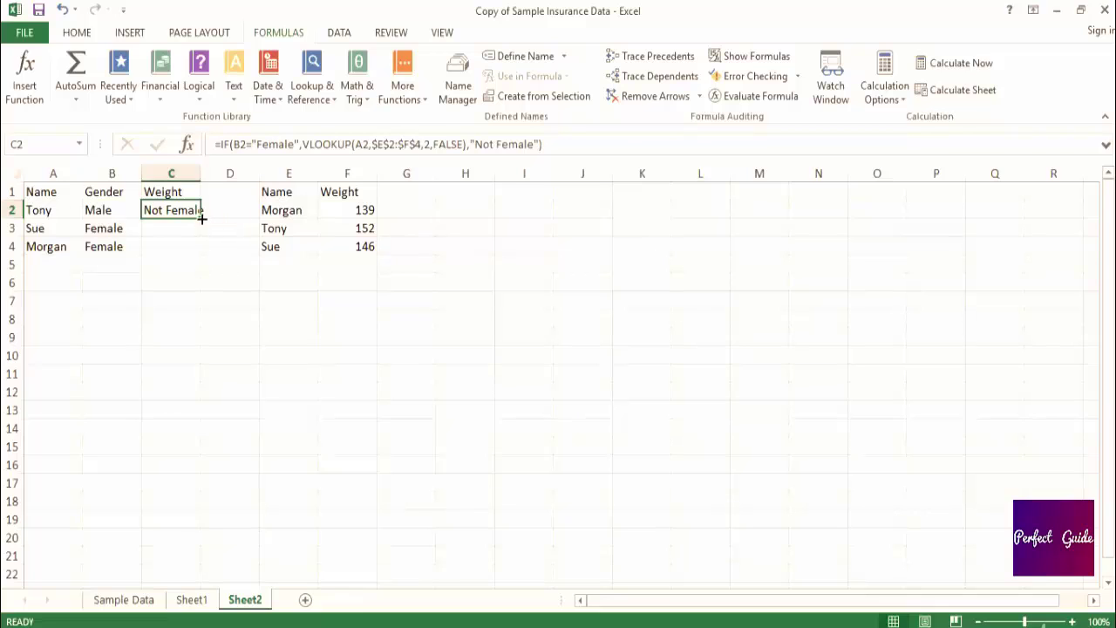
left_click_drag(201, 220, 199, 252)
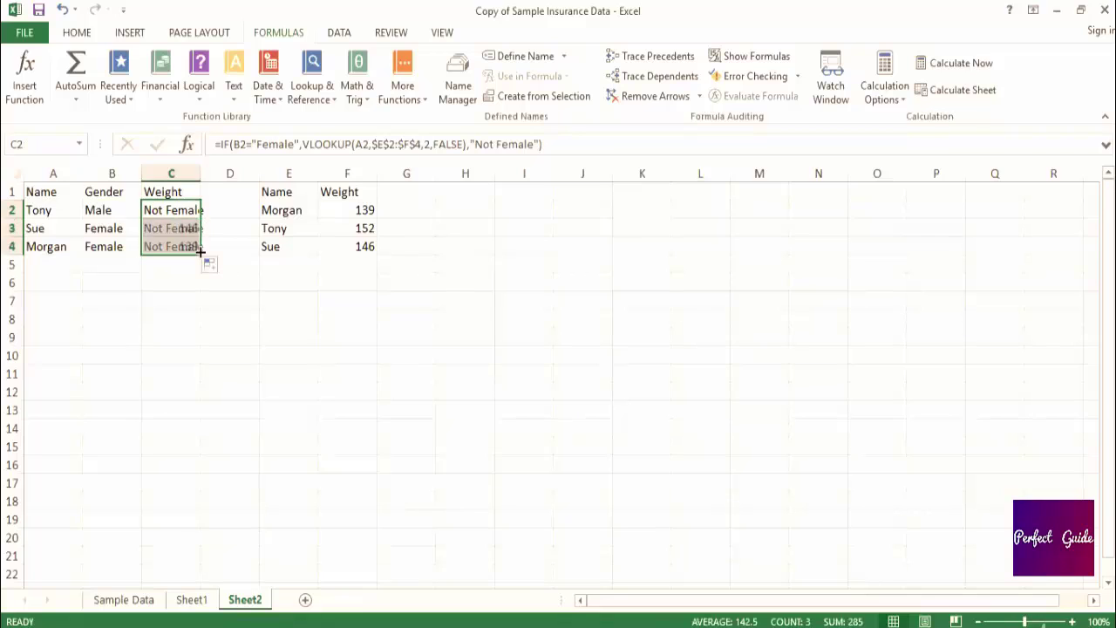